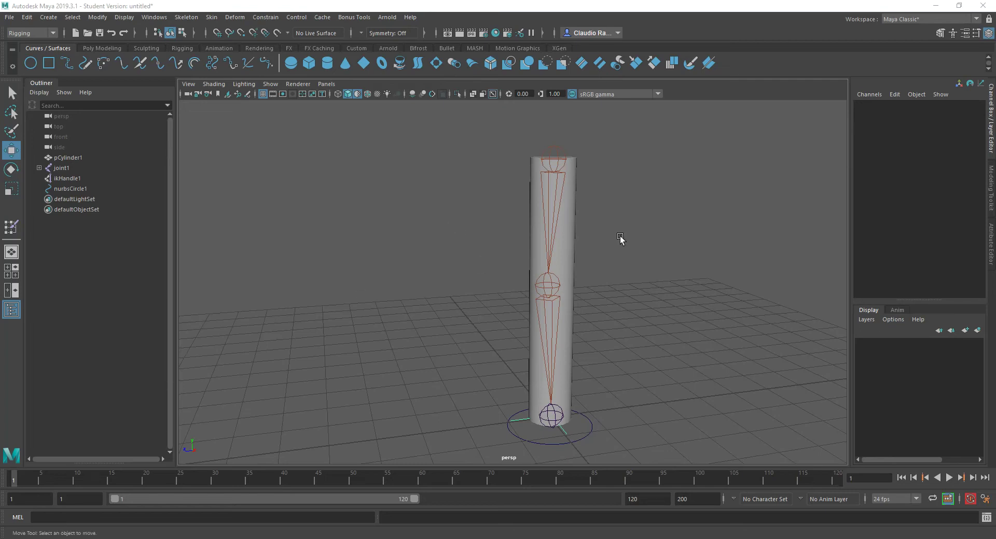
# Test the IK chain by raising ikHandle1, then undo the move to straighten it.
pyautogui.click(565, 326)
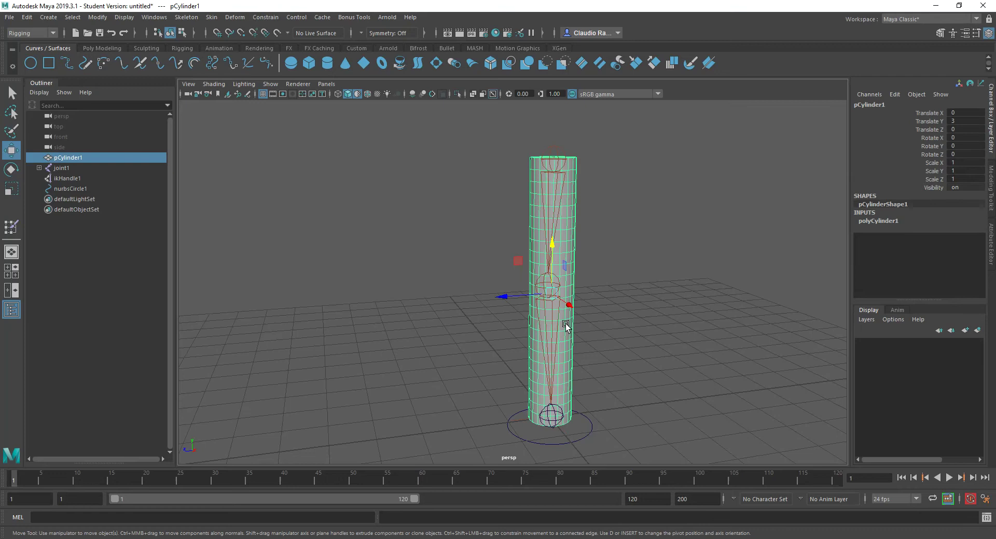
pyautogui.click(547, 153)
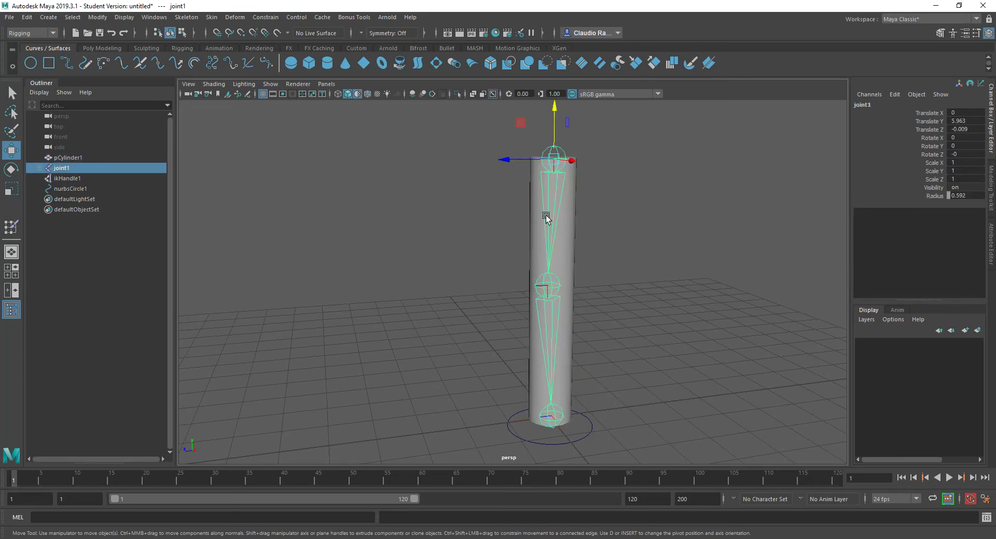
pyautogui.click(62, 179)
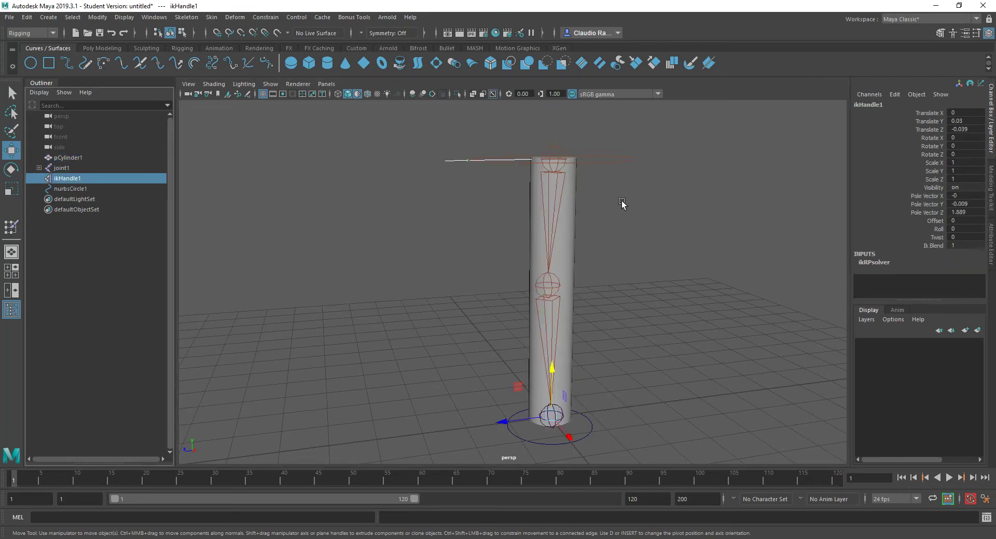
pyautogui.keyDown('alt'); pyautogui.moveTo(625, 204); pyautogui.dragTo(540, 304); pyautogui.keyUp('alt')
pyautogui.moveTo(542, 366); pyautogui.dragTo(545, 305)
pyautogui.hotkey('ctrl', 'z')
pyautogui.keyDown('alt'); pyautogui.moveTo(538, 367); pyautogui.dragTo(550, 342); pyautogui.keyUp('alt')
pyautogui.hotkey('ctrl', 'z')
# Parent ikHandle1 under nurbsCircle1, then test-raise the circle and undo.
pyautogui.click(539, 433)
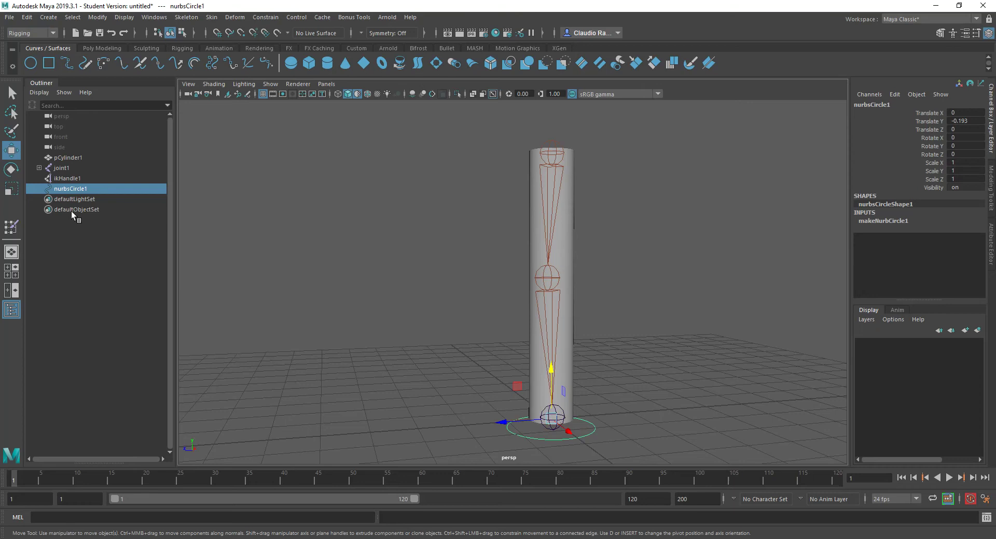
pyautogui.keyDown('ctrl'); pyautogui.click(73, 179); pyautogui.keyUp('ctrl')
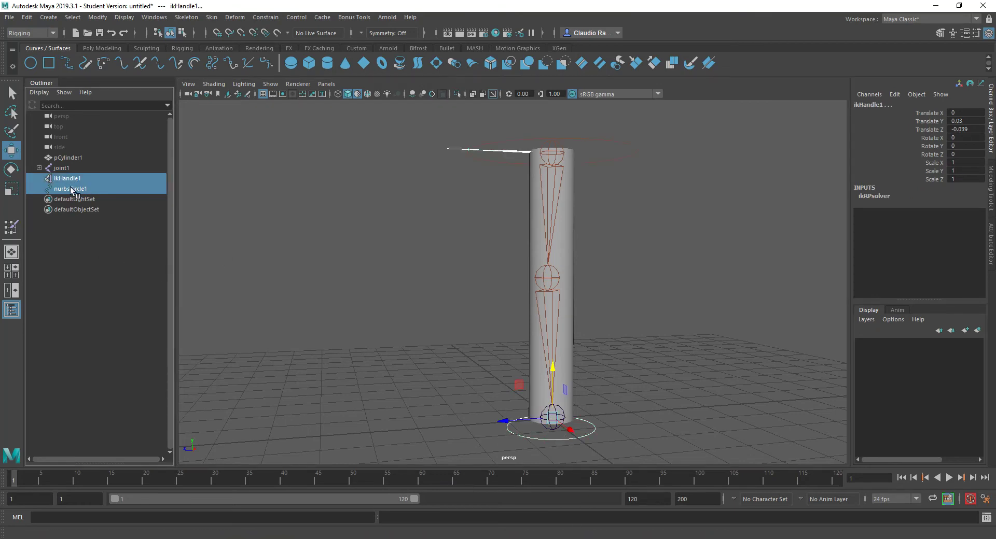
pyautogui.click(80, 207)
pyautogui.click(77, 180)
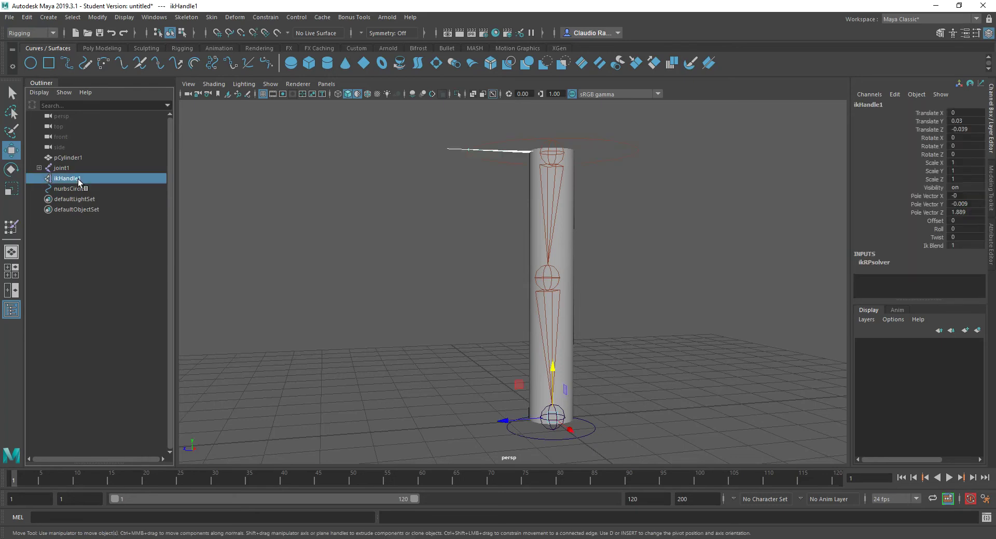
pyautogui.keyDown('ctrl'); pyautogui.click(82, 189); pyautogui.keyUp('ctrl')
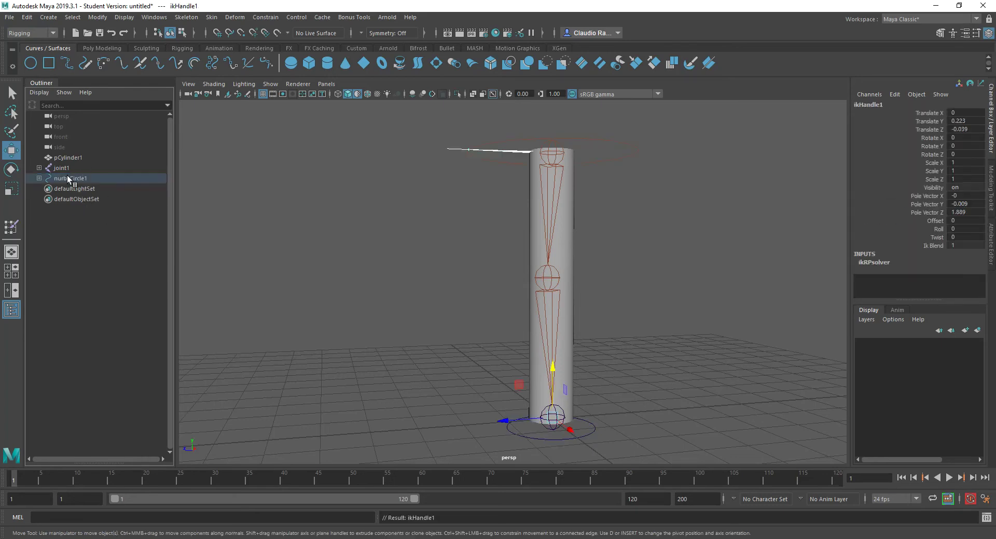
pyautogui.press('p')
pyautogui.moveTo(553, 377); pyautogui.dragTo(518, 321)
pyautogui.hotkey('ctrl', 'z')
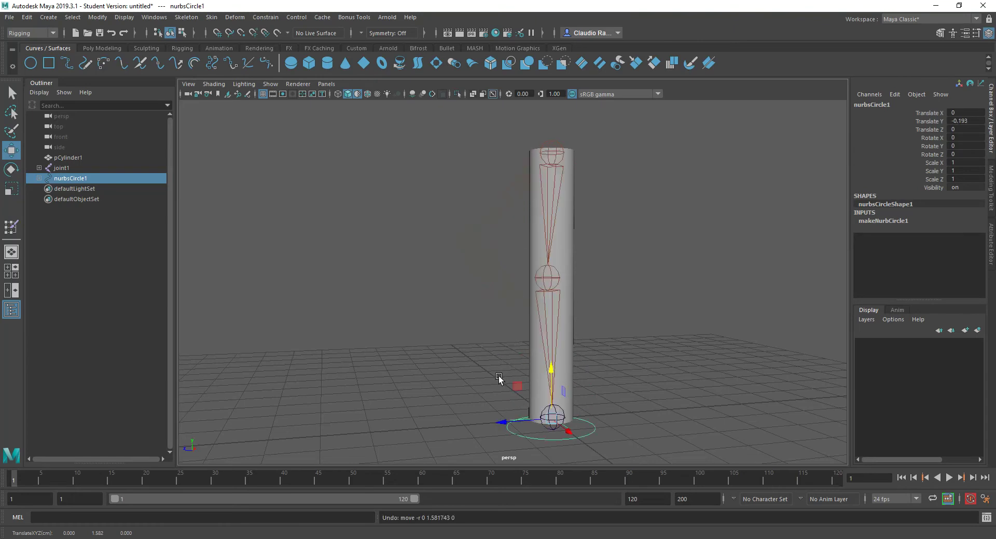
pyautogui.keyDown('alt'); pyautogui.moveTo(503, 380); pyautogui.dragTo(506, 396); pyautogui.keyUp('alt')
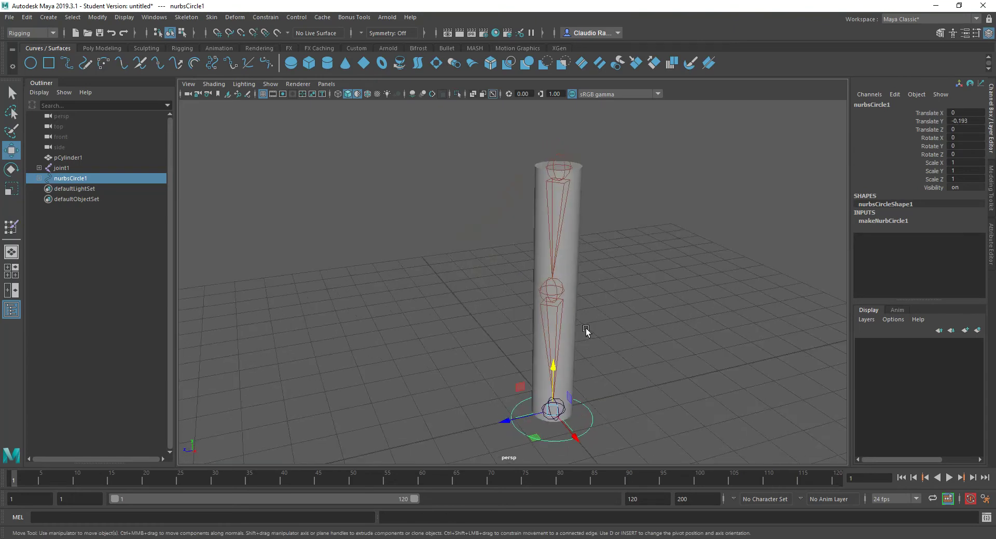
# Select joint1, then add pCylinder1 to the selection.
pyautogui.click(556, 164)
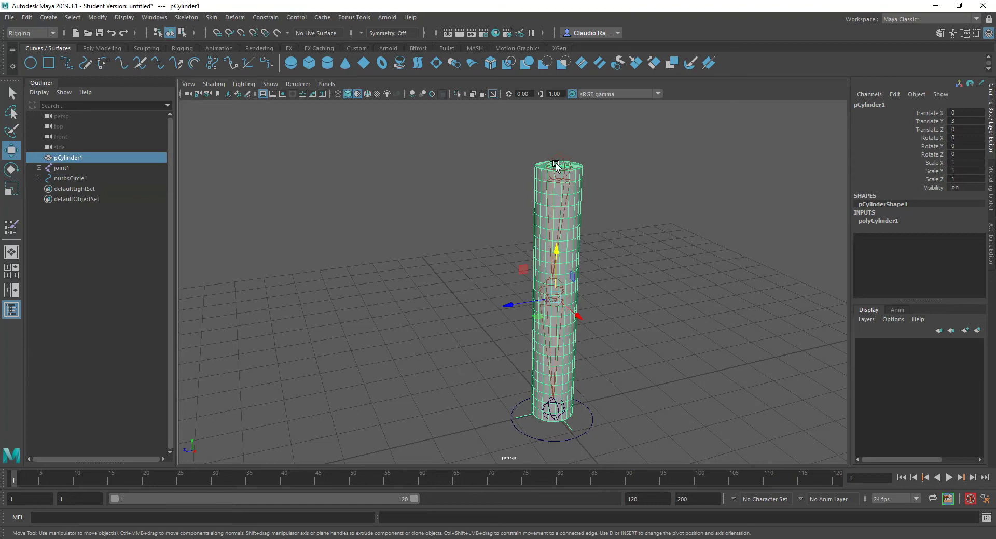
pyautogui.click(559, 158)
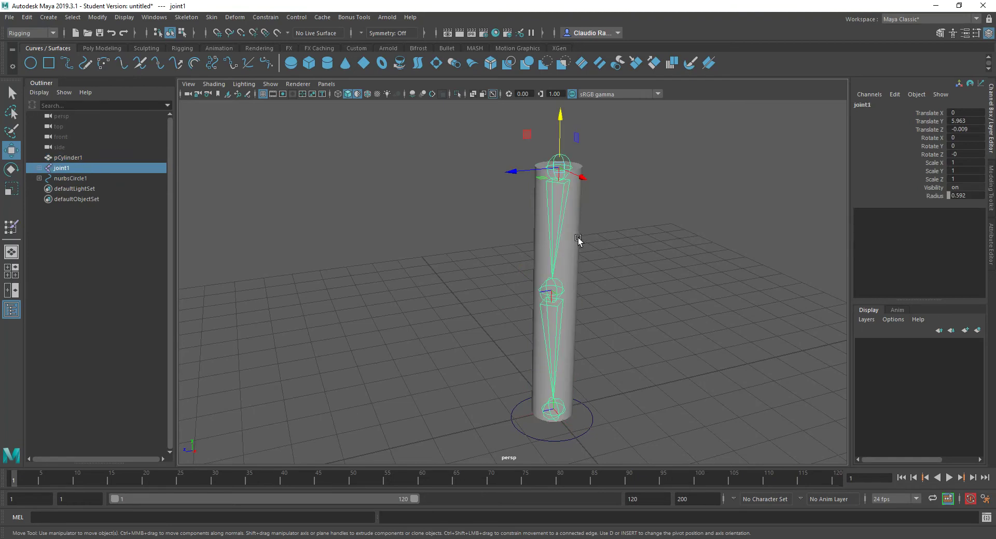
pyautogui.keyDown('shift'); pyautogui.click(573, 230); pyautogui.keyUp('shift')
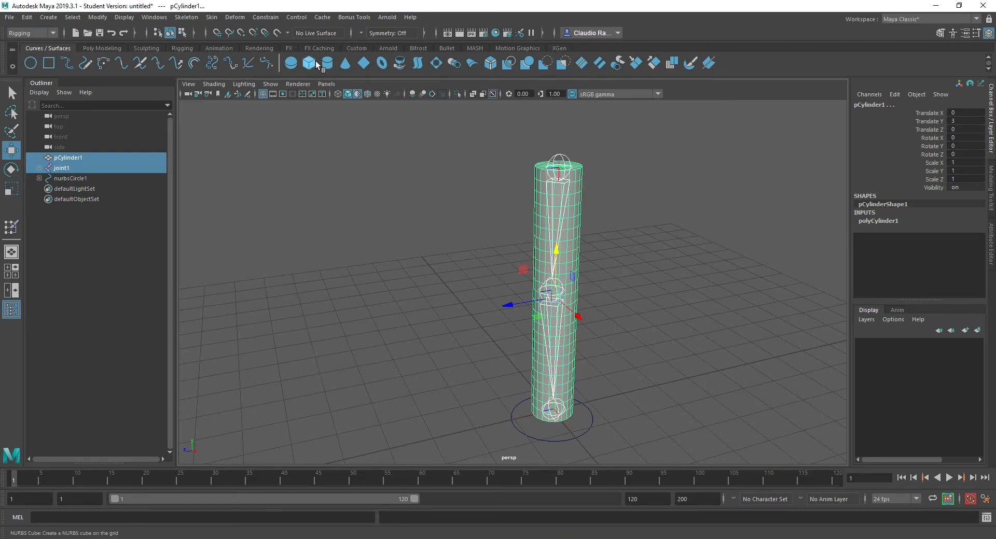
# Reset the Bind Skin options to defaults and bind the cylinder to the joints.
pyautogui.click(212, 18)
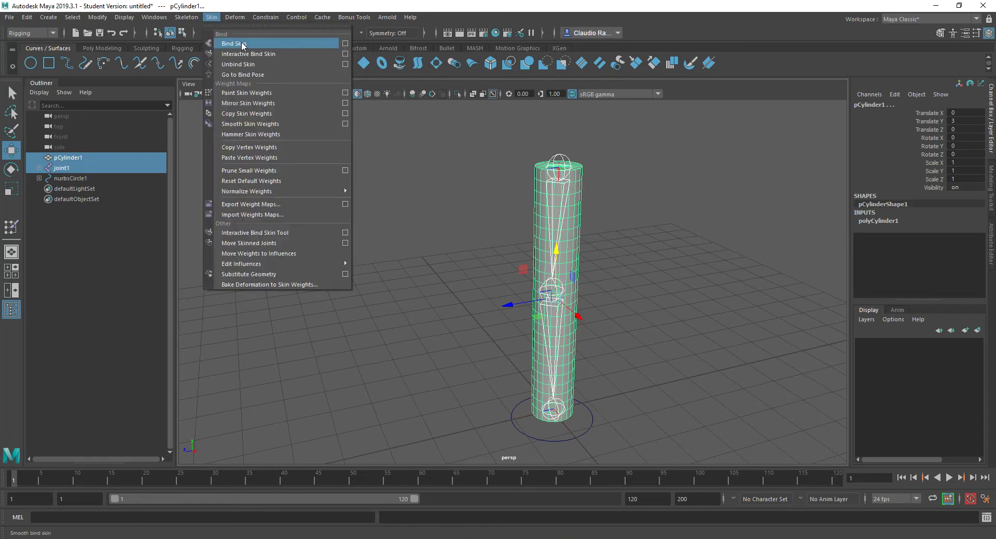
pyautogui.click(345, 44)
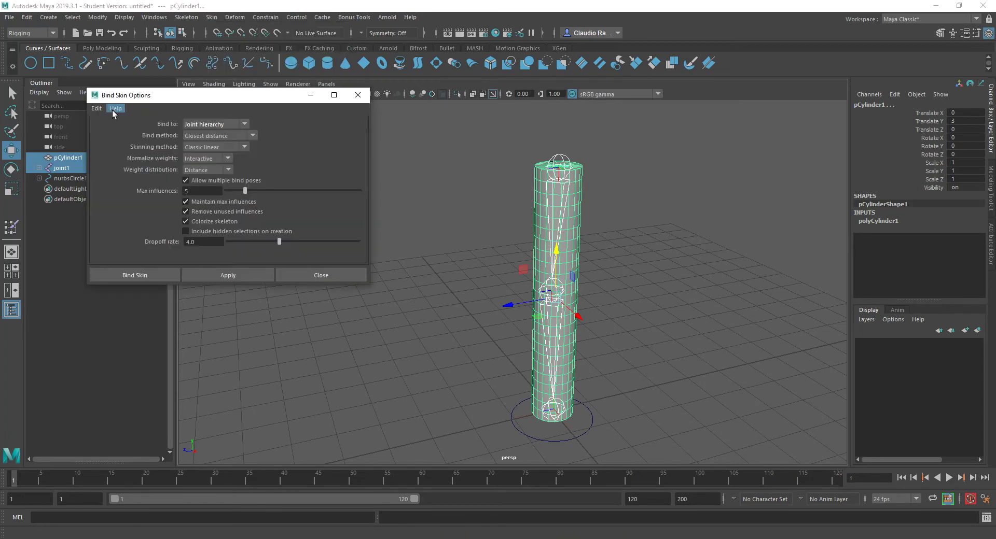
pyautogui.click(97, 108)
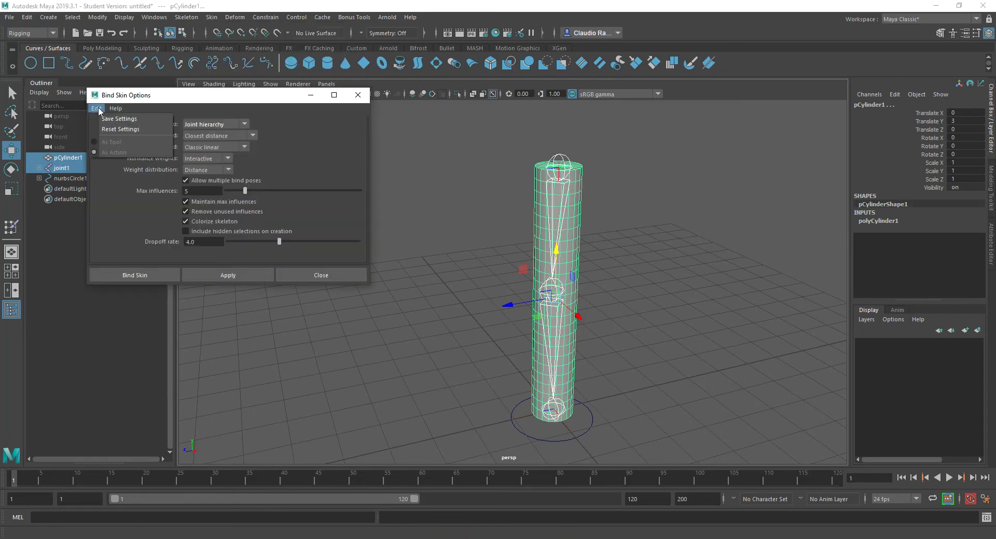
pyautogui.click(116, 130)
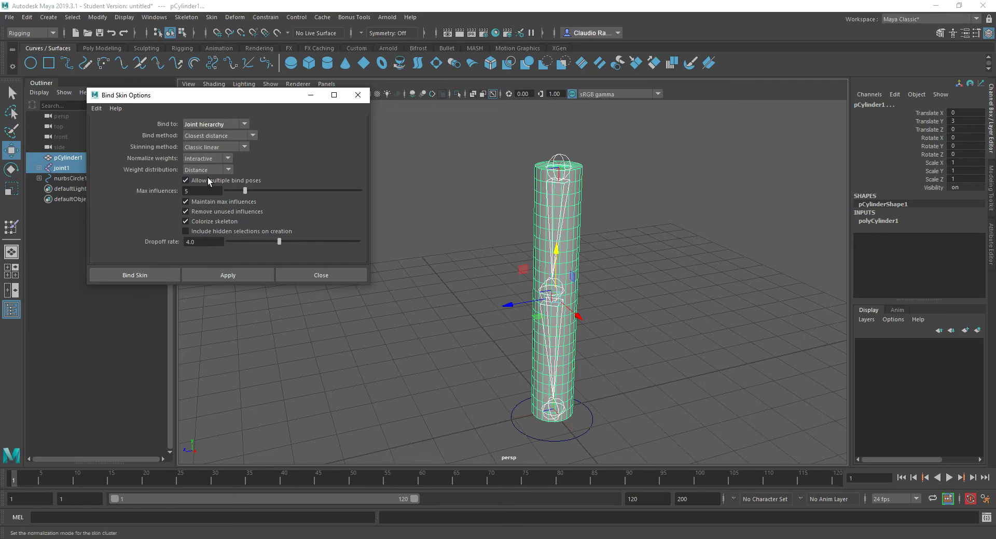
pyautogui.click(245, 148)
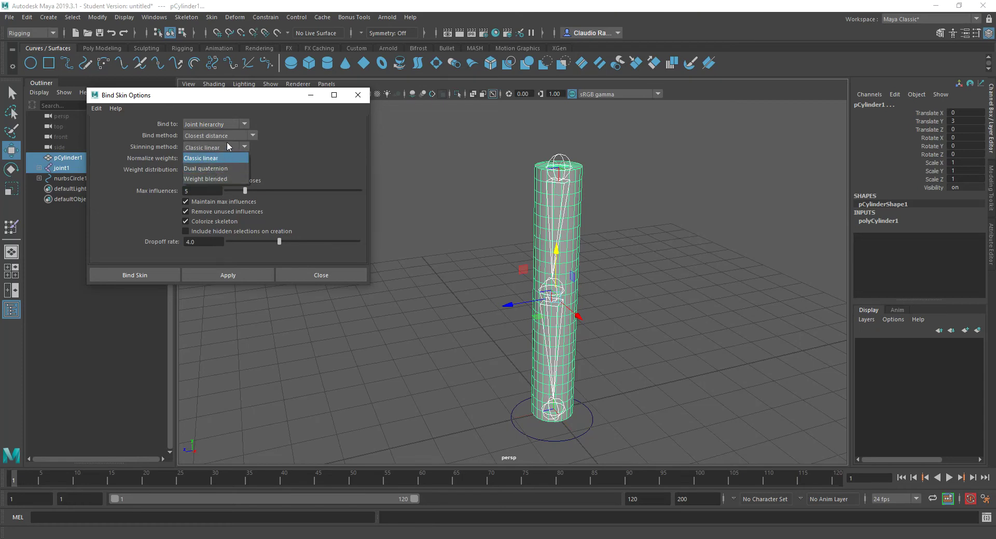
pyautogui.click(253, 136)
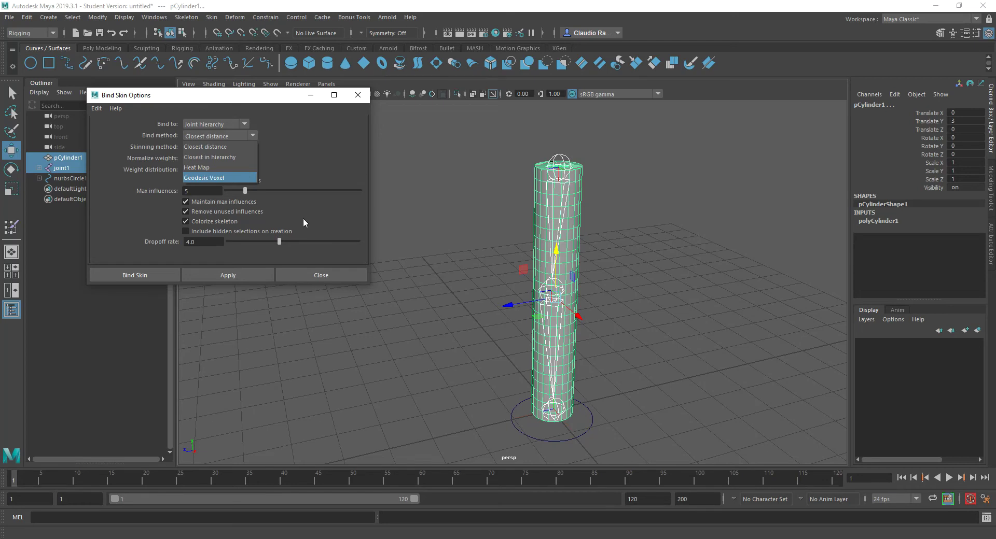
pyautogui.click(96, 109)
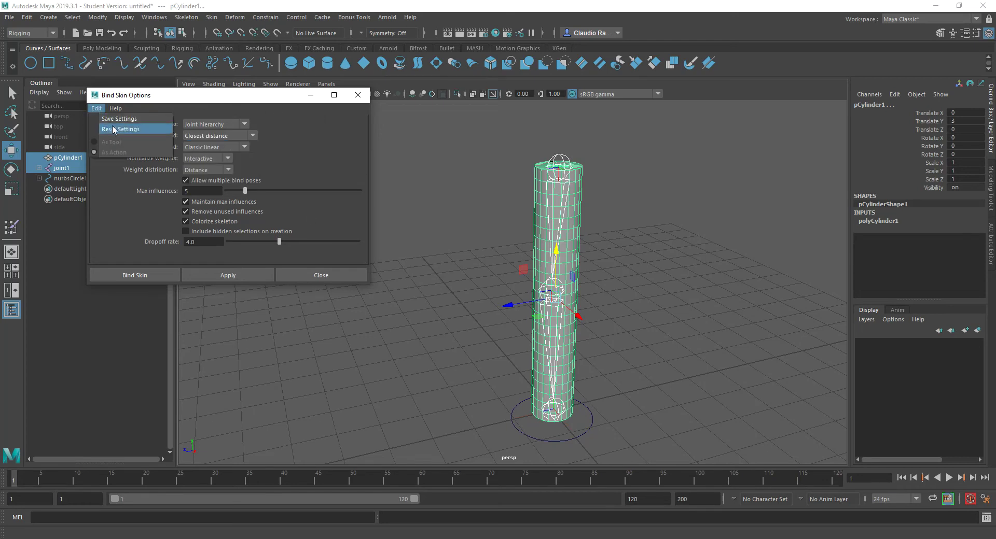
pyautogui.click(116, 133)
pyautogui.click(119, 280)
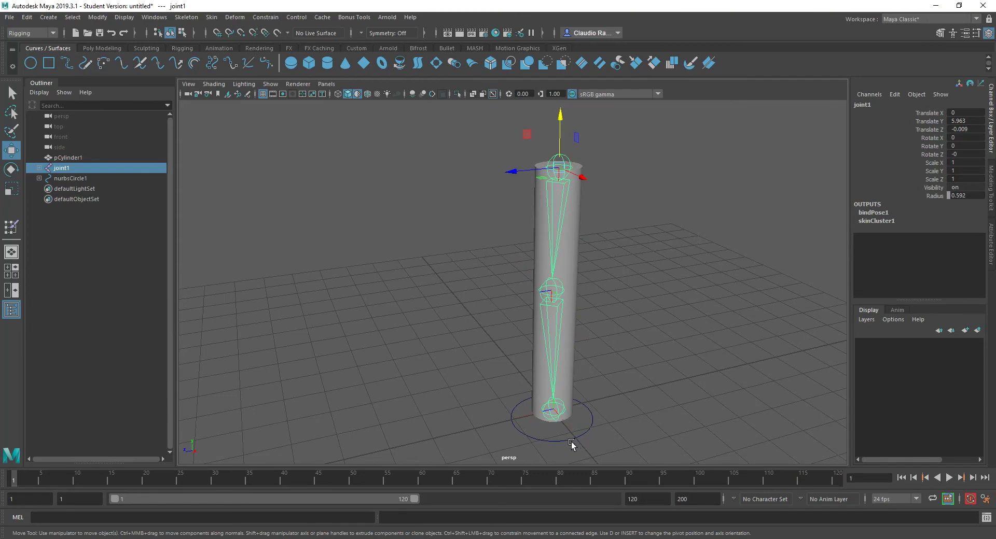
# Raise the control circle to Translate Y 1.107 so the skinned cylinder bends.
pyautogui.keyDown('alt'); pyautogui.moveTo(571, 444); pyautogui.dragTo(487, 413); pyautogui.keyUp('alt')
pyautogui.click(493, 421)
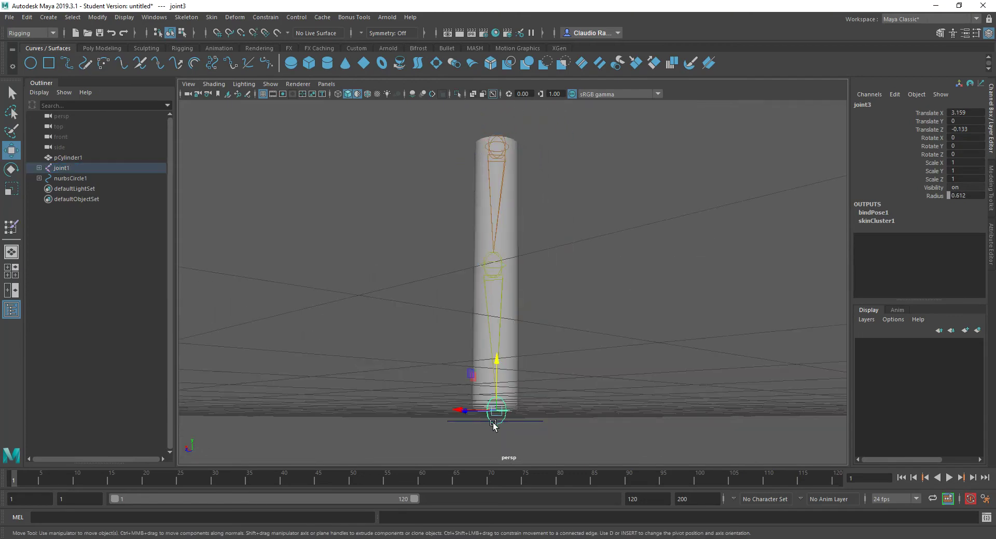
pyautogui.click(465, 420)
pyautogui.moveTo(494, 389); pyautogui.dragTo(529, 332)
pyautogui.scroll(3, 481, 244)
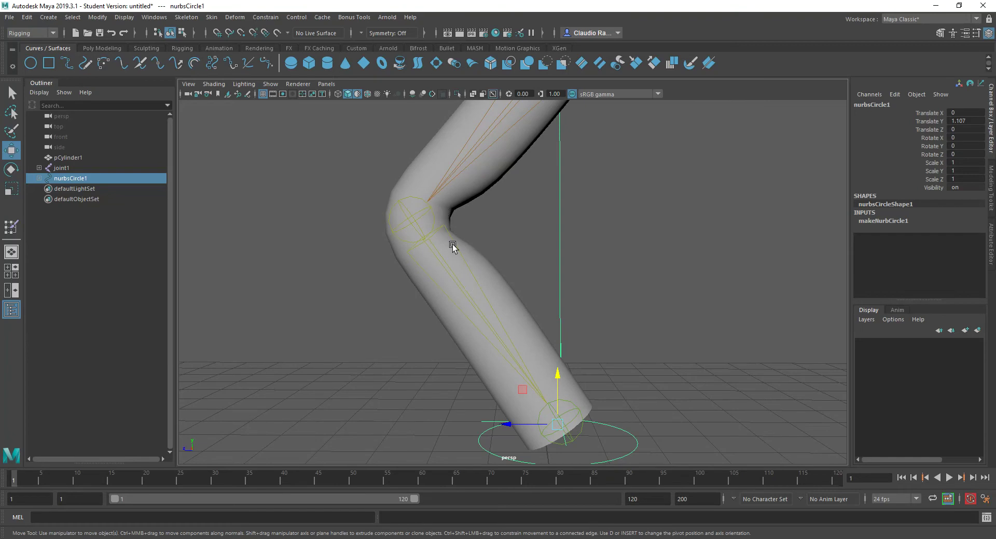
pyautogui.scroll(-2, 511, 231)
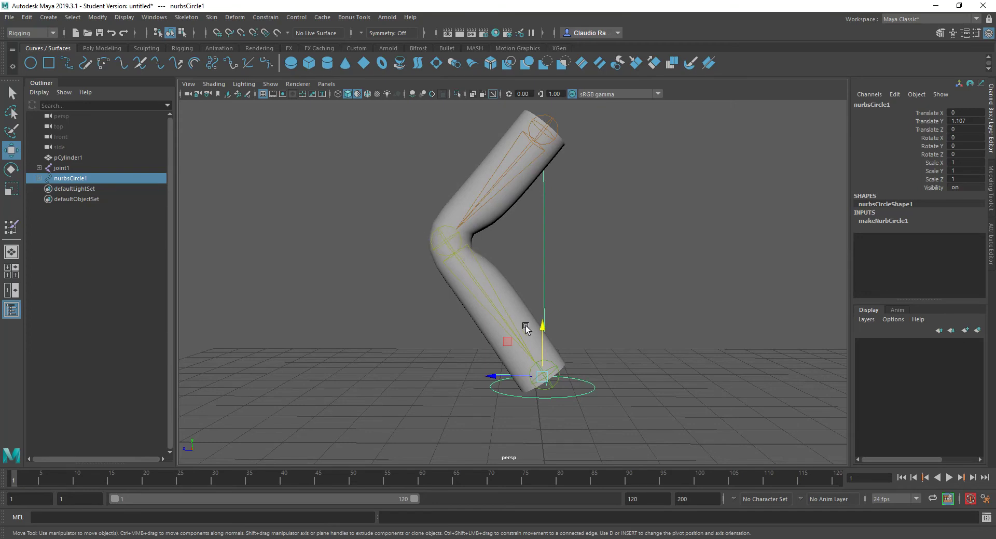
# Select the bent pCylinder1 and bring up the Skin menu commands.
pyautogui.keyDown('alt'); pyautogui.moveTo(529, 332); pyautogui.dragTo(473, 304); pyautogui.keyUp('alt')
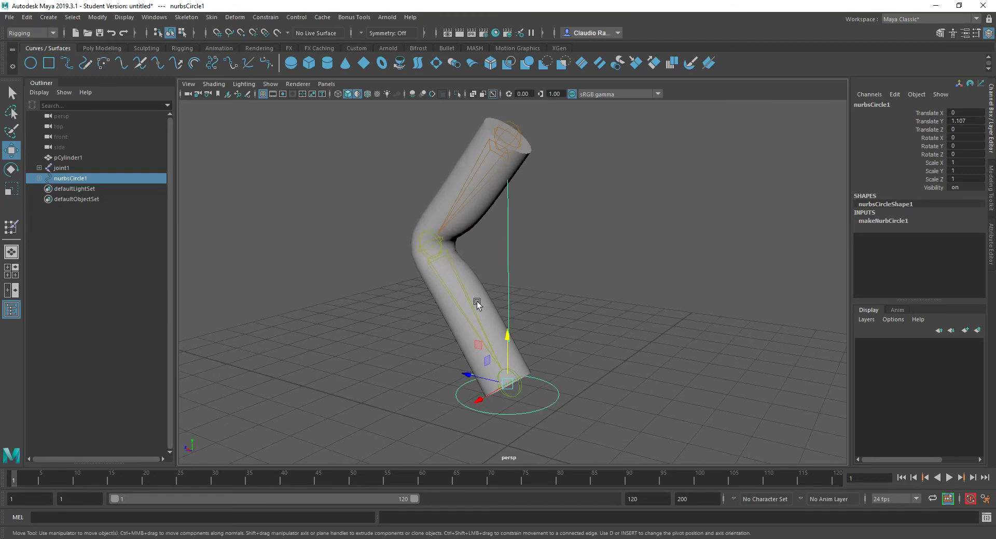
pyautogui.keyDown('alt'); pyautogui.moveTo(454, 262); pyautogui.dragTo(490, 234); pyautogui.keyUp('alt')
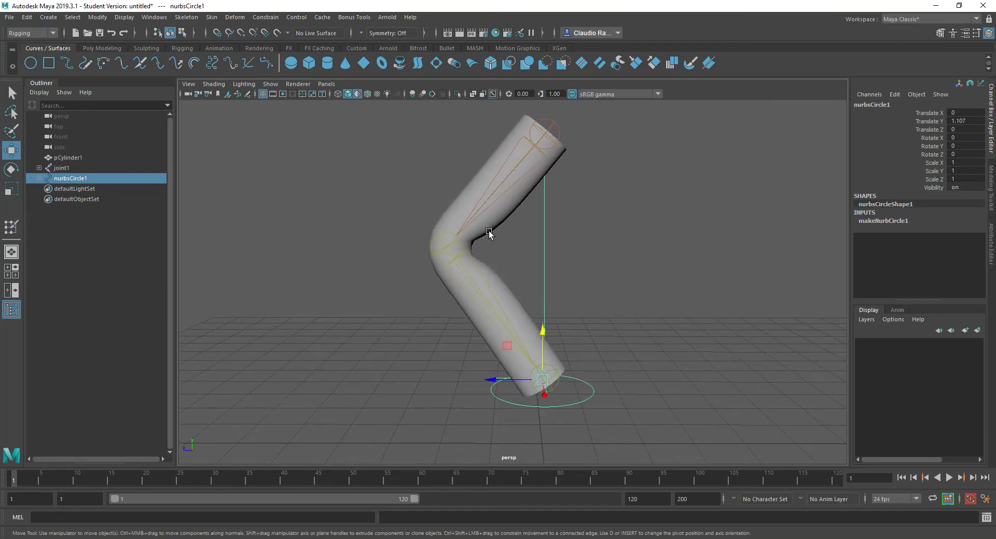
pyautogui.click(489, 226)
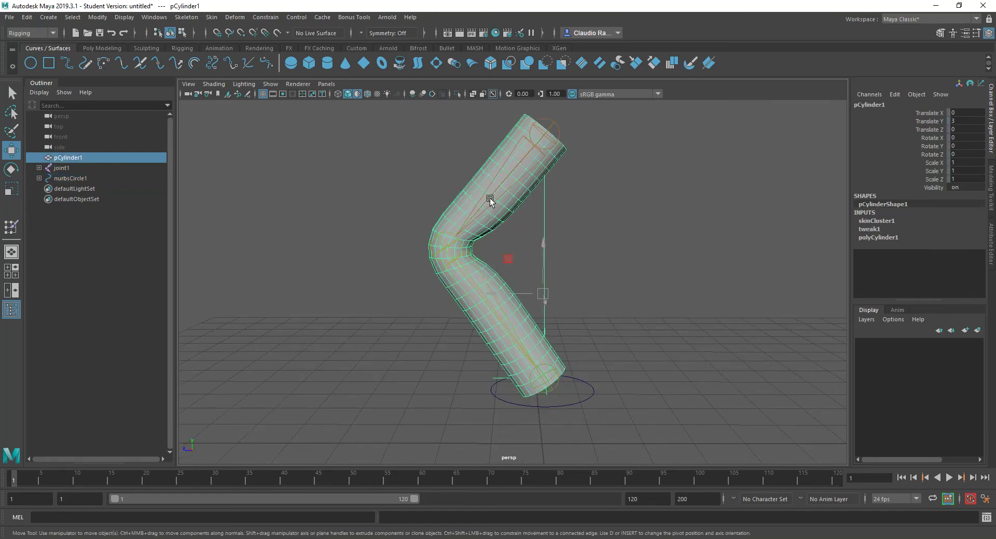
pyautogui.click(215, 20)
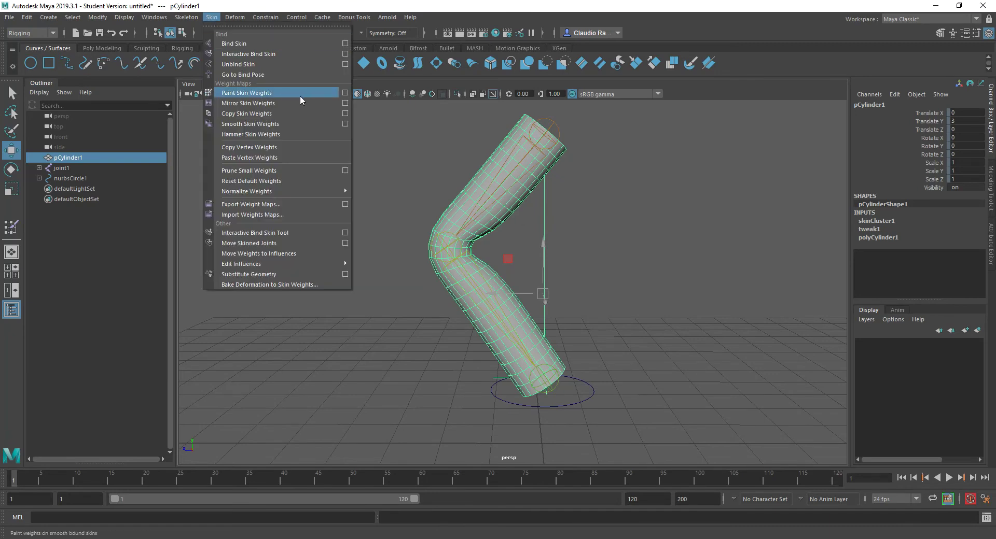
# Open Paint Skin Weights, compare joint1–joint3 influences, and choose joint2 to paint.
pyautogui.click(345, 94)
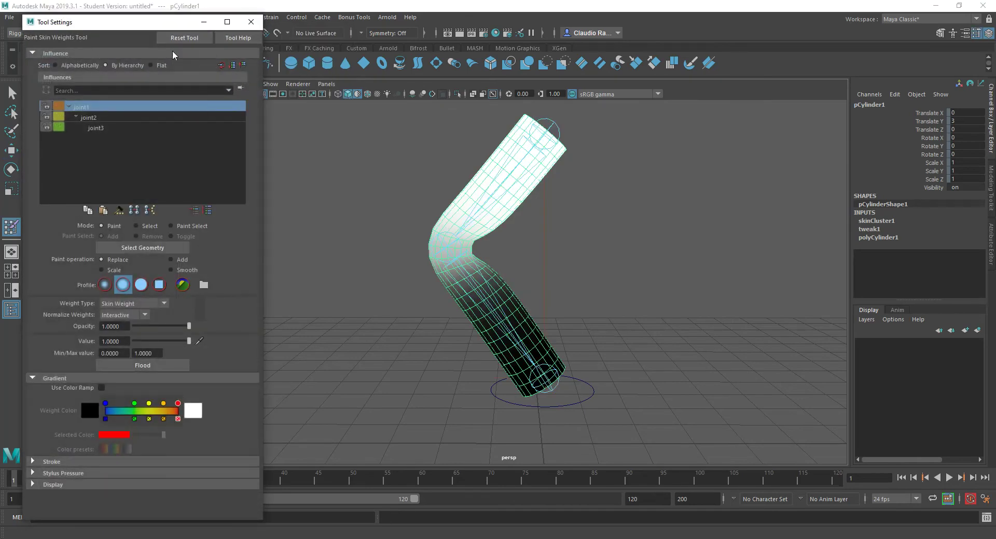
pyautogui.click(99, 120)
pyautogui.click(98, 127)
pyautogui.click(95, 118)
pyautogui.click(93, 108)
pyautogui.click(94, 118)
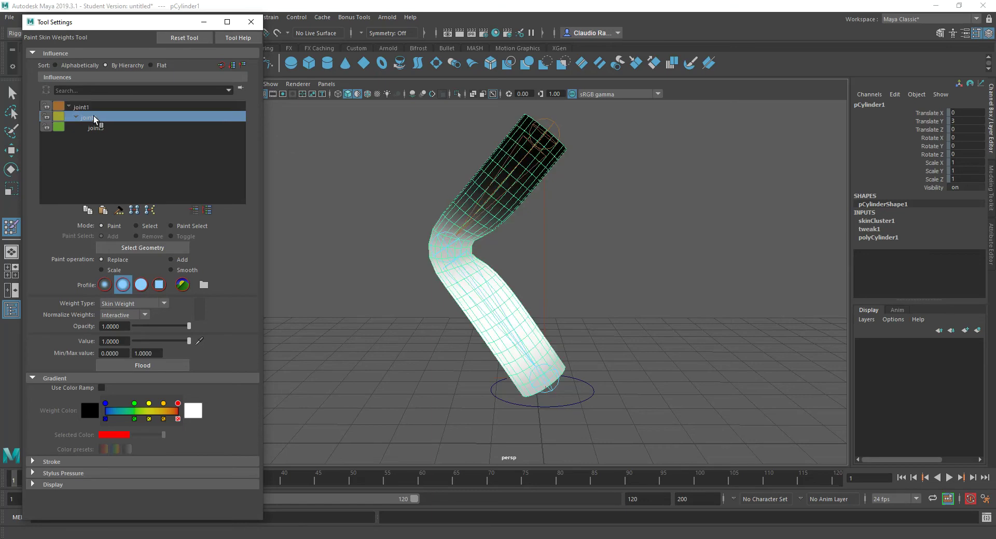
pyautogui.click(98, 128)
pyautogui.click(94, 108)
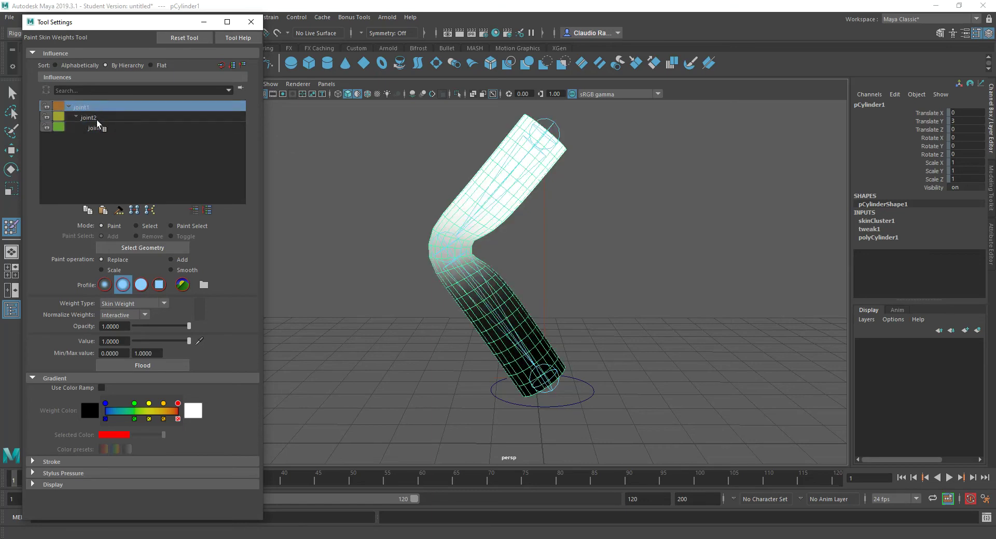
pyautogui.click(97, 120)
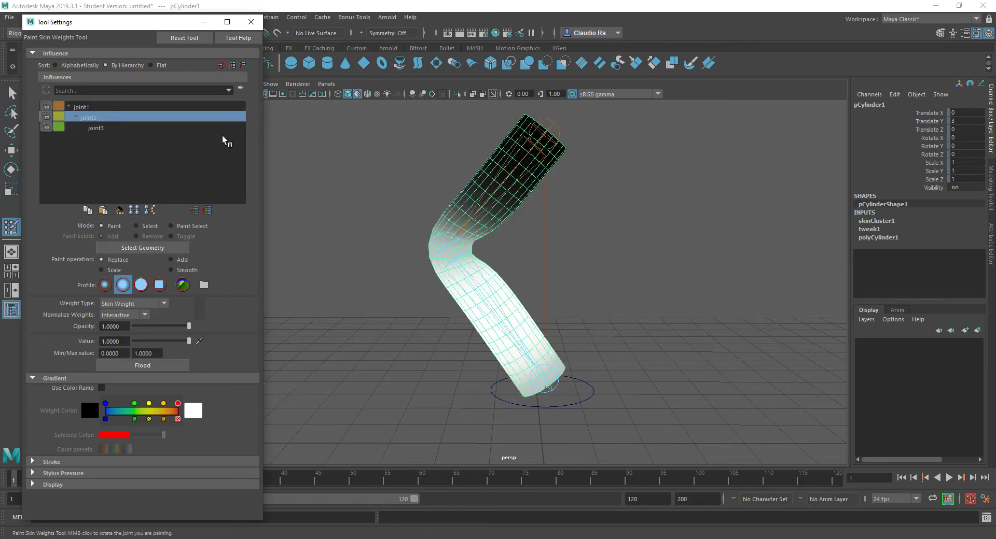
pyautogui.keyDown('alt'); pyautogui.moveTo(498, 262); pyautogui.dragTo(465, 264); pyautogui.keyUp('alt')
# Zoom onto the elbow and set the paint brush radius to about 0.2278.
pyautogui.scroll(4, 456, 251)
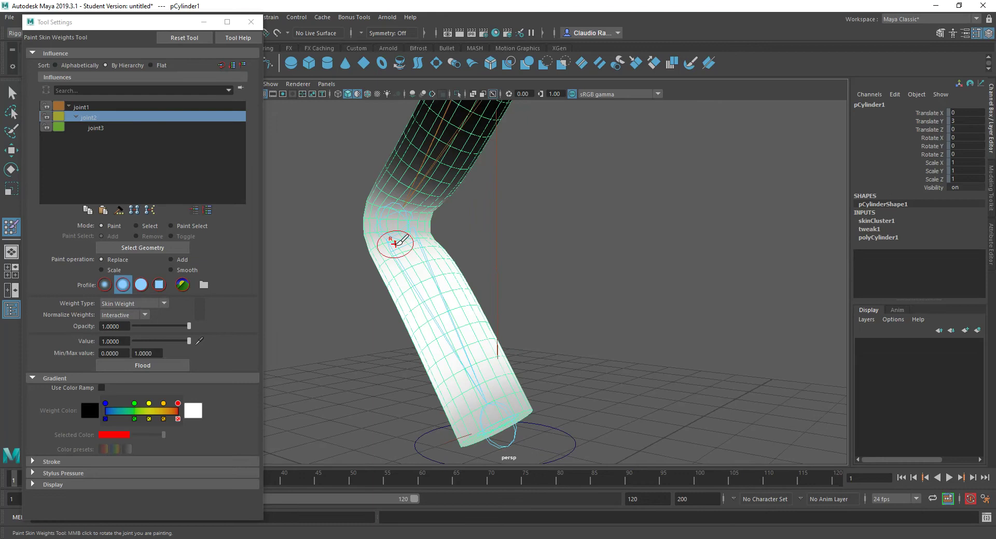
pyautogui.moveTo(396, 238)
pyautogui.keyDown('alt'); pyautogui.mouseDown()
pyautogui.moveTo(439, 251)
pyautogui.moveTo(407, 238)
pyautogui.mouseUp(); pyautogui.keyUp('alt')
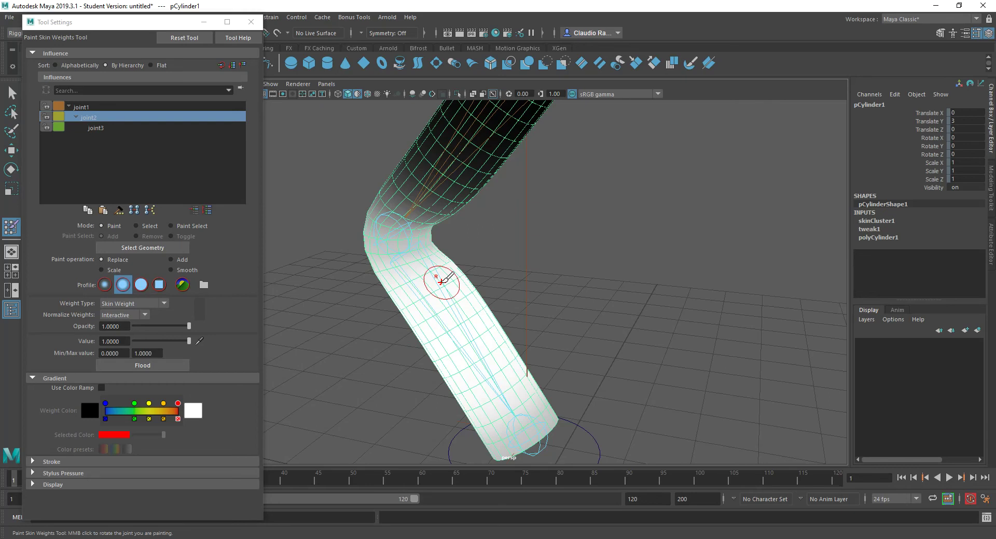
pyautogui.moveTo(447, 299)
pyautogui.mouseDown()
pyautogui.moveTo(469, 307)
pyautogui.moveTo(446, 295)
pyautogui.moveTo(464, 292)
pyautogui.moveTo(446, 295)
pyautogui.mouseUp()
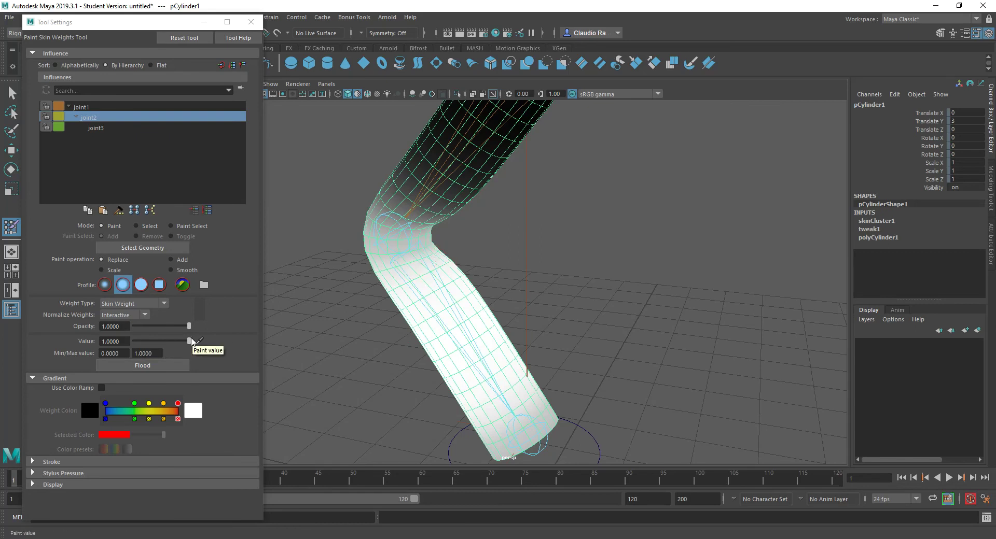
pyautogui.moveTo(190, 341); pyautogui.dragTo(156, 341)
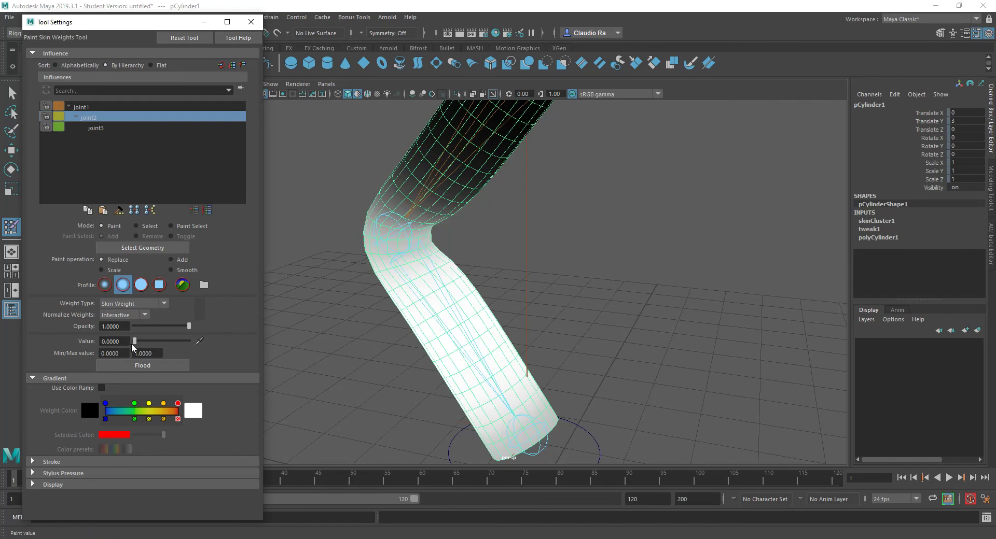
pyautogui.moveTo(134, 346); pyautogui.dragTo(213, 349)
# Set the paint Value to 1, paint the elbow, and test by bending joint2.
pyautogui.moveTo(140, 341); pyautogui.dragTo(200, 344)
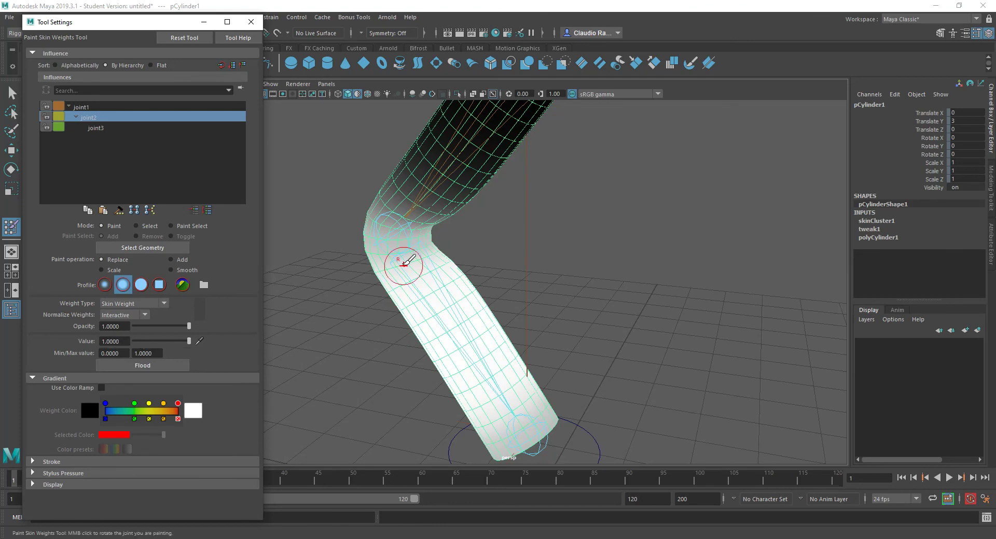
pyautogui.click(426, 251)
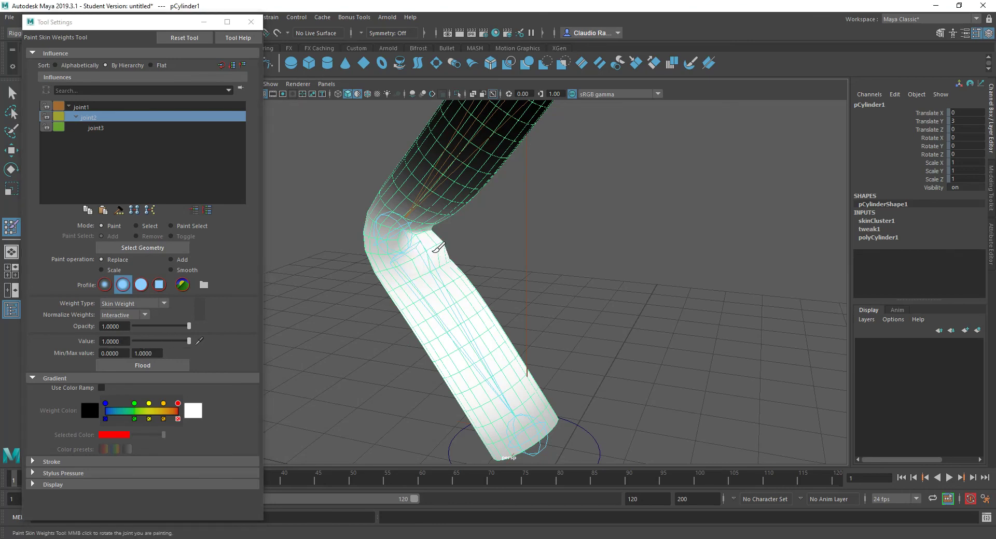
pyautogui.moveTo(447, 296); pyautogui.dragTo(373, 289, button='middle')
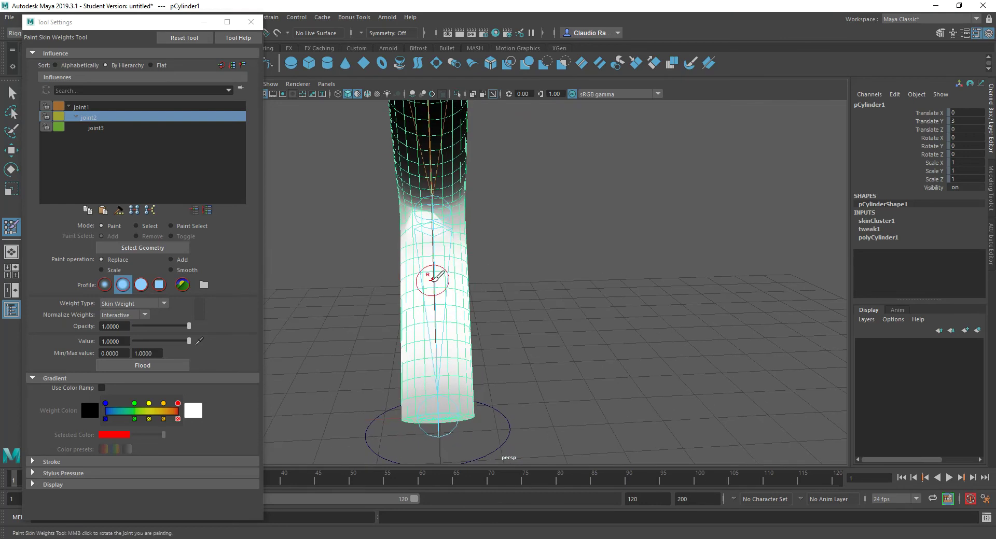
pyautogui.moveTo(433, 279); pyautogui.dragTo(459, 227, button='middle')
pyautogui.hotkey('ctrl', 'z')
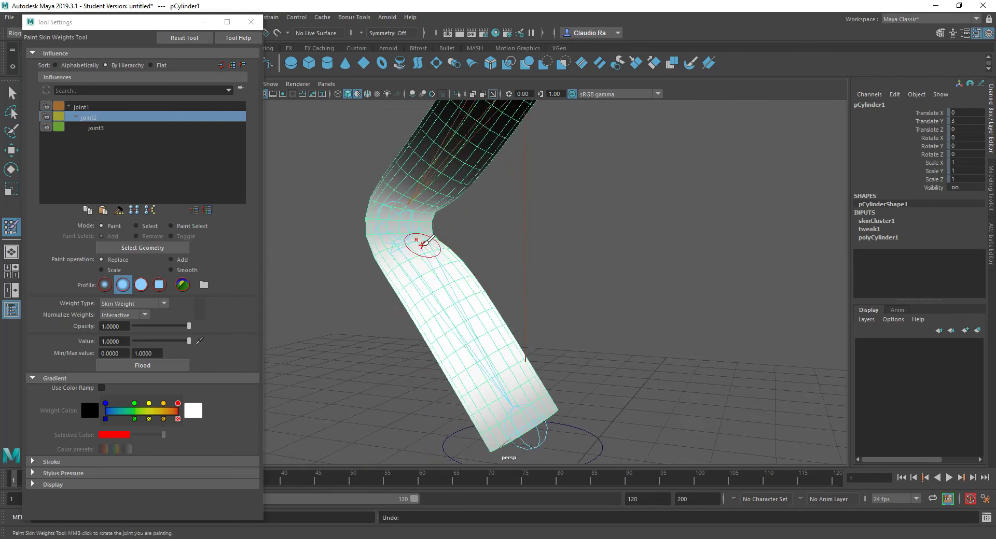
pyautogui.moveTo(468, 237); pyautogui.dragTo(476, 256, button='middle')
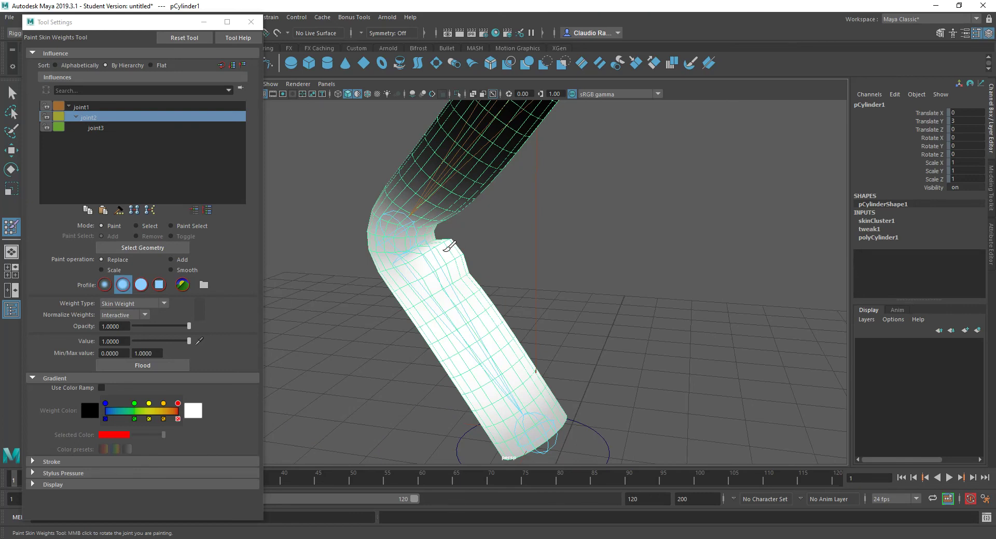
# Repaint joint2's full weight around the inner elbow crease and recheck the bend.
pyautogui.moveTo(455, 249)
pyautogui.keyDown('alt'); pyautogui.mouseDown()
pyautogui.moveTo(412, 263)
pyautogui.moveTo(405, 249)
pyautogui.moveTo(438, 250)
pyautogui.moveTo(460, 224)
pyautogui.moveTo(452, 208)
pyautogui.mouseUp(); pyautogui.keyUp('alt')
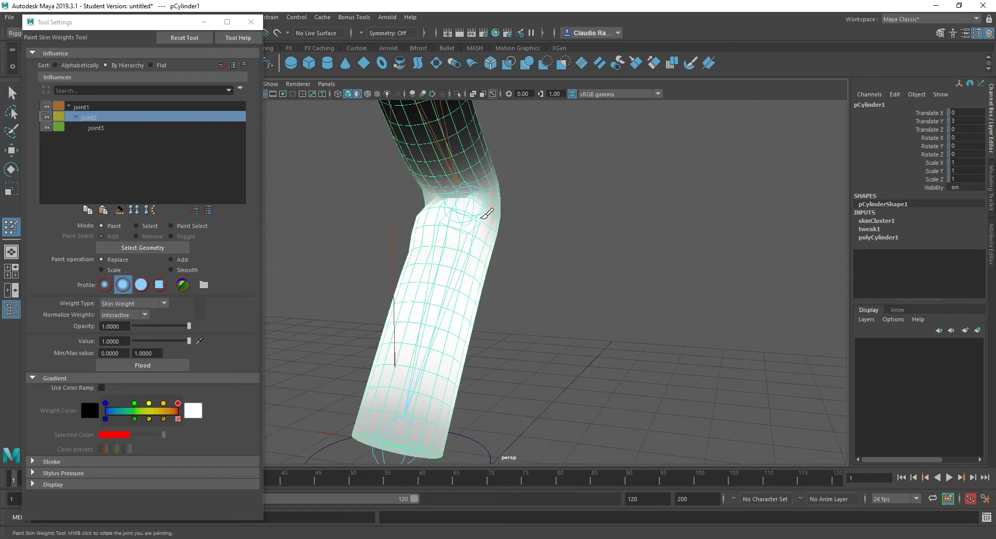
pyautogui.moveTo(412, 222)
pyautogui.keyDown('alt'); pyautogui.mouseDown()
pyautogui.moveTo(535, 217)
pyautogui.moveTo(382, 213)
pyautogui.moveTo(389, 222)
pyautogui.moveTo(382, 206)
pyautogui.moveTo(361, 225)
pyautogui.moveTo(405, 211)
pyautogui.moveTo(456, 257)
pyautogui.moveTo(442, 226)
pyautogui.moveTo(429, 245)
pyautogui.moveTo(404, 229)
pyautogui.moveTo(547, 223)
pyautogui.mouseUp(); pyautogui.keyUp('alt')
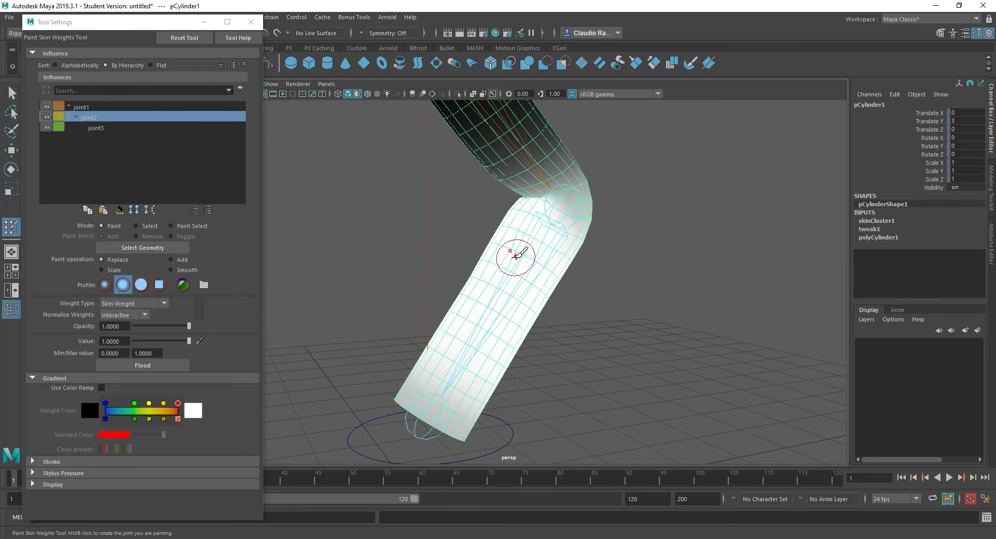
pyautogui.keyDown('alt'); pyautogui.moveTo(516, 249); pyautogui.dragTo(716, 269); pyautogui.keyUp('alt')
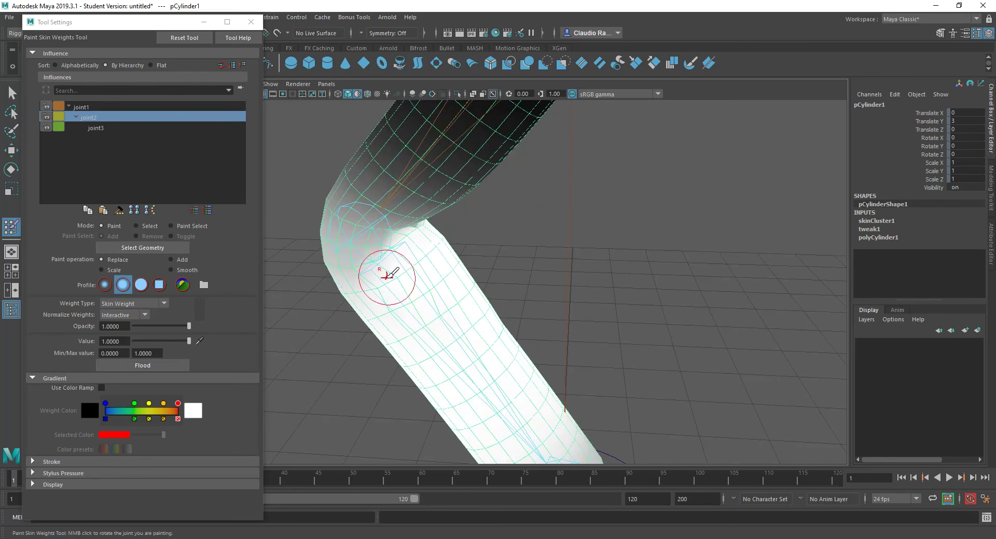
pyautogui.moveTo(389, 275)
pyautogui.mouseDown()
pyautogui.moveTo(347, 231)
pyautogui.moveTo(354, 242)
pyautogui.mouseUp()
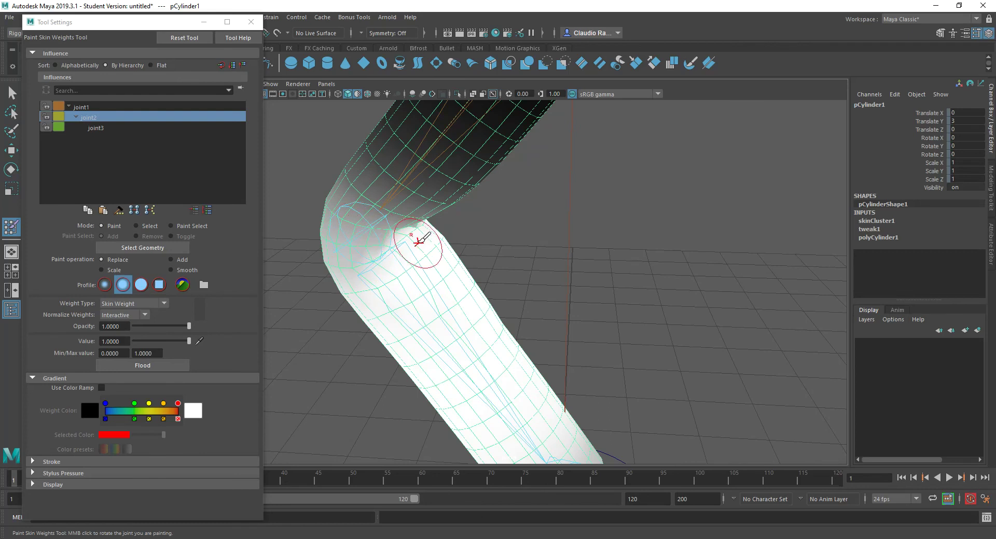
pyautogui.moveTo(444, 267)
pyautogui.mouseDown(button='middle')
pyautogui.moveTo(422, 261)
pyautogui.moveTo(450, 284)
pyautogui.moveTo(523, 278)
pyautogui.mouseUp(button='middle')
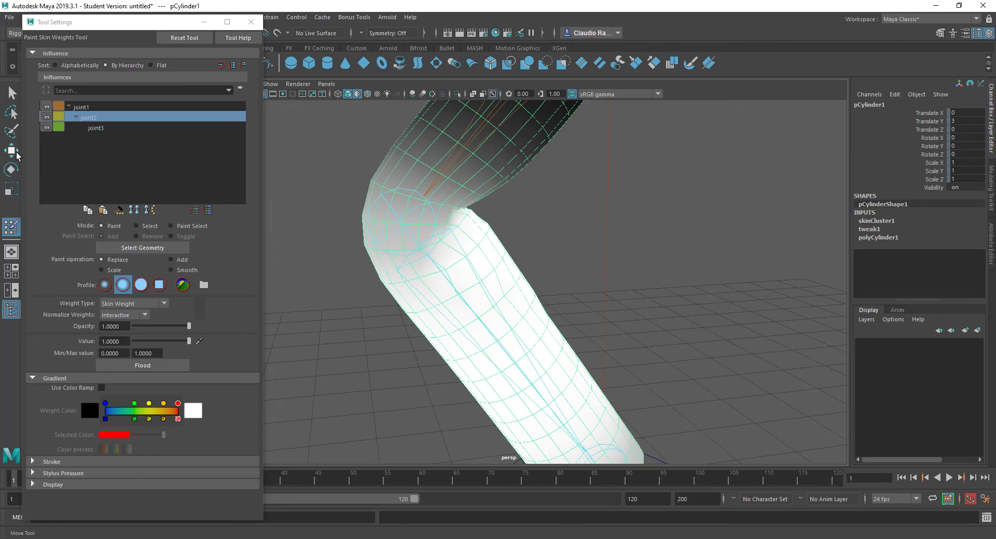
# Switch to the Move tool and lower nurbsCircle1 to Translate Y 0.857.
pyautogui.click(11, 150)
pyautogui.moveTo(467, 236)
pyautogui.keyDown('alt'); pyautogui.mouseDown()
pyautogui.moveTo(490, 275)
pyautogui.moveTo(515, 265)
pyautogui.mouseUp(); pyautogui.keyUp('alt')
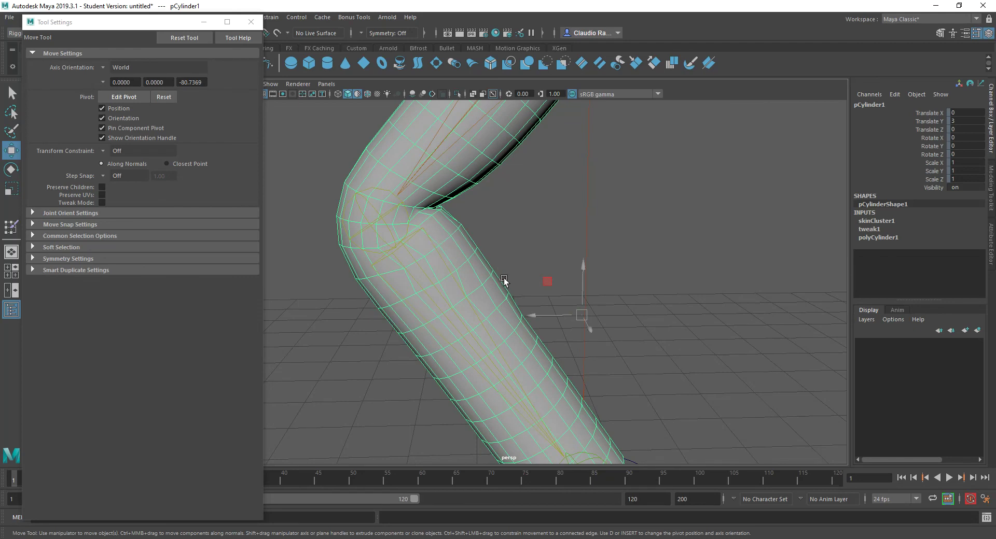
pyautogui.scroll(-3, 566, 304)
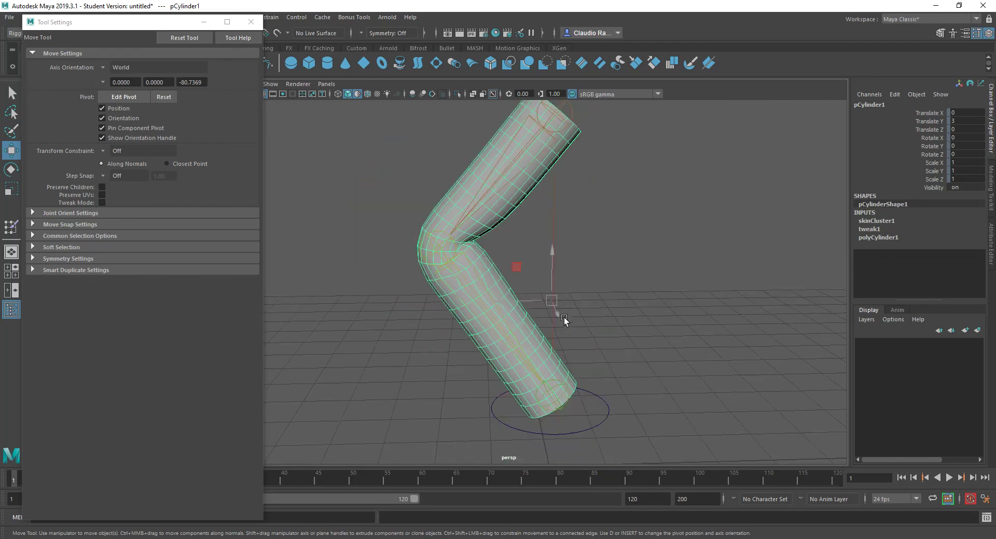
pyautogui.click(584, 431)
pyautogui.moveTo(551, 337)
pyautogui.mouseDown()
pyautogui.moveTo(546, 421)
pyautogui.moveTo(552, 344)
pyautogui.mouseUp()
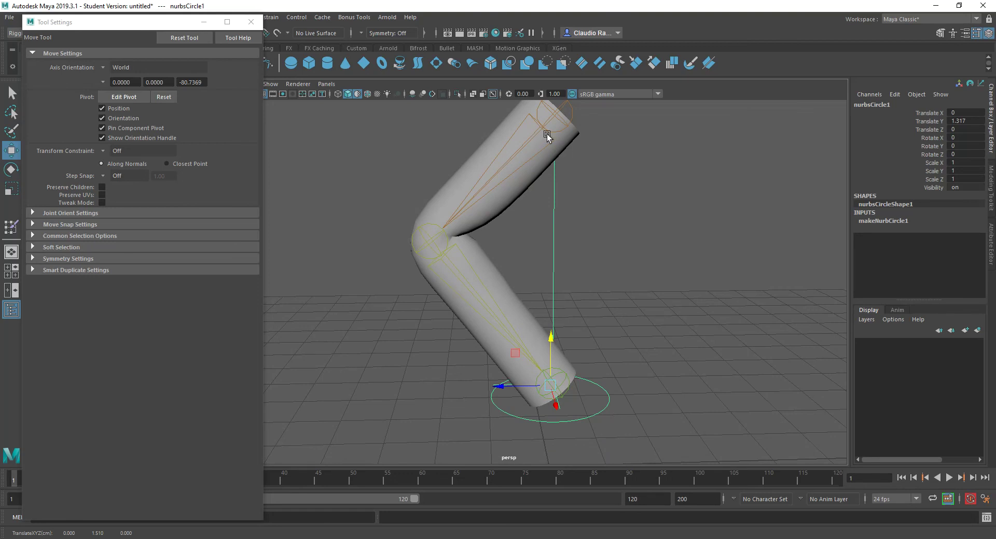
pyautogui.moveTo(551, 340); pyautogui.dragTo(548, 372)
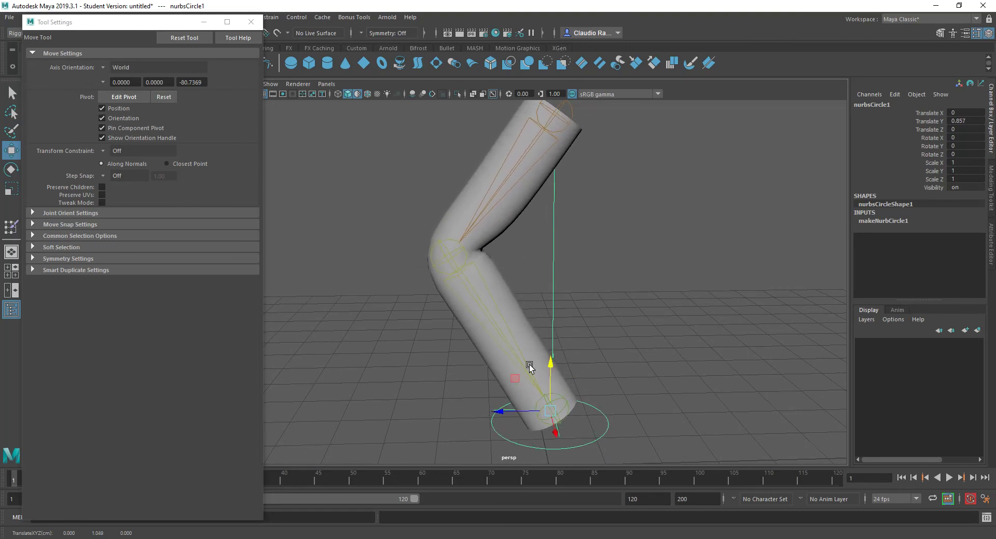